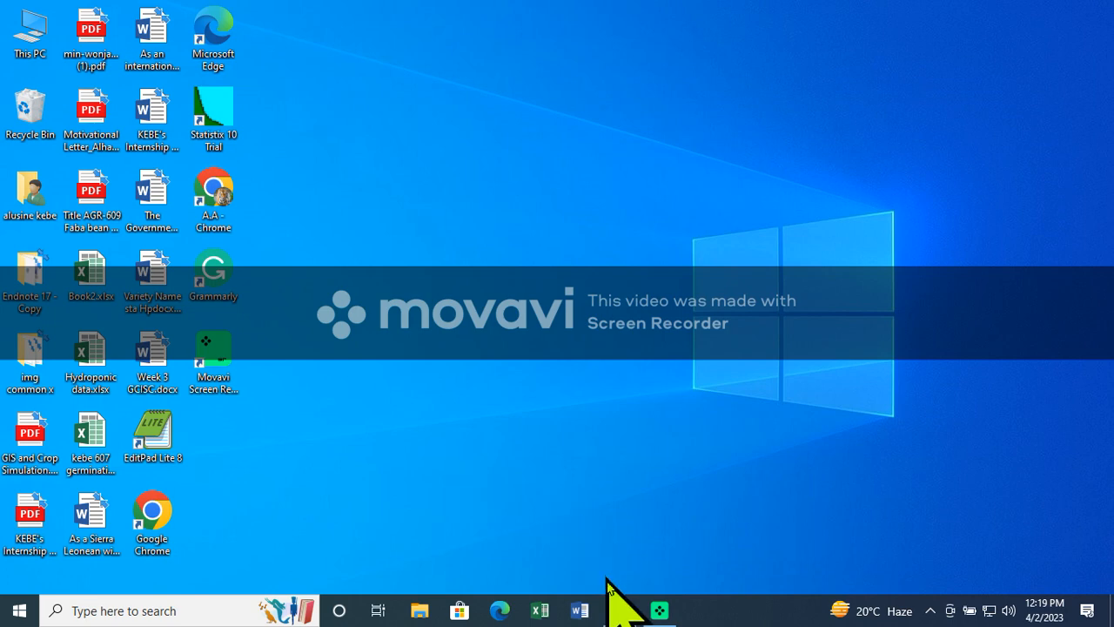
Launch AquaCrop and start it in English to reach the main menu
{"action": "left_click", "coordinate": [619, 609]}
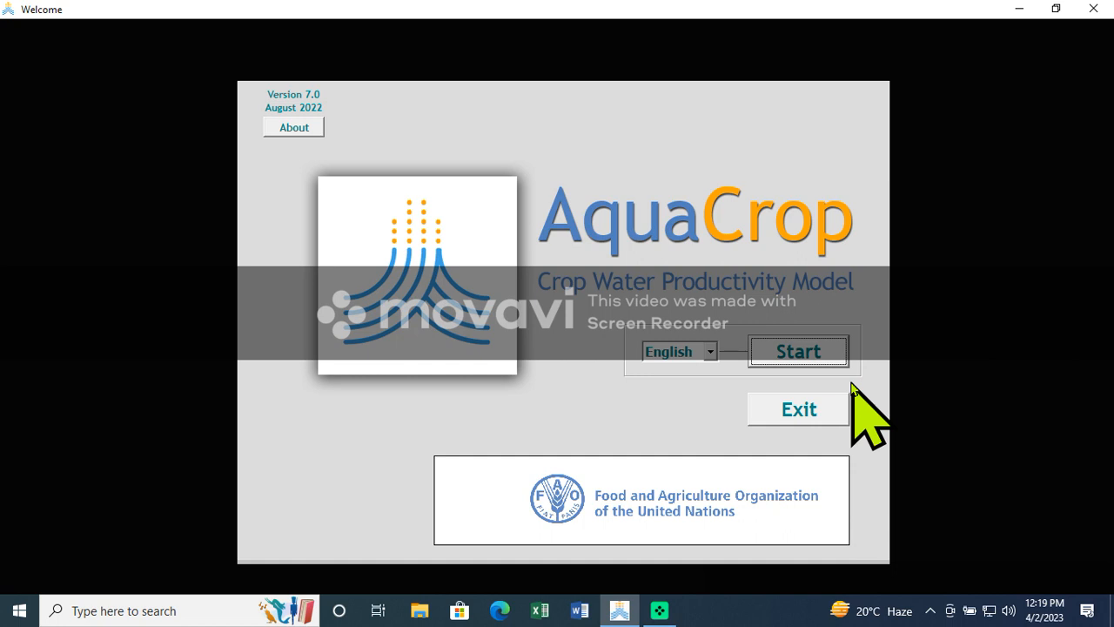
{"action": "left_click", "coordinate": [827, 359]}
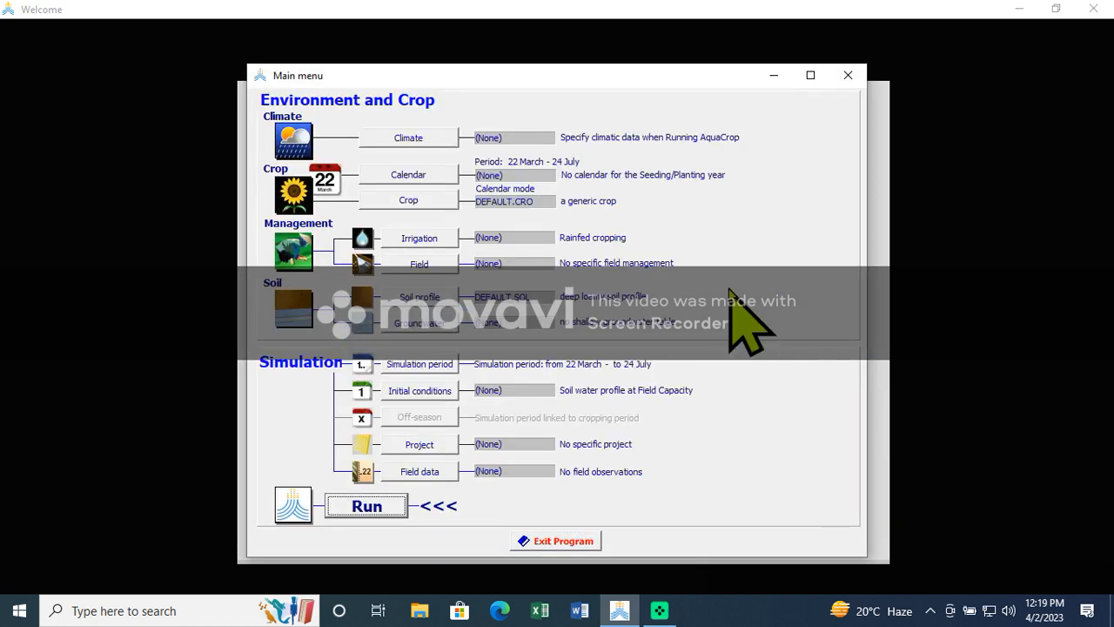
View the description of the current climate characteristics and close the climatic data without changes
{"action": "left_click", "coordinate": [446, 141]}
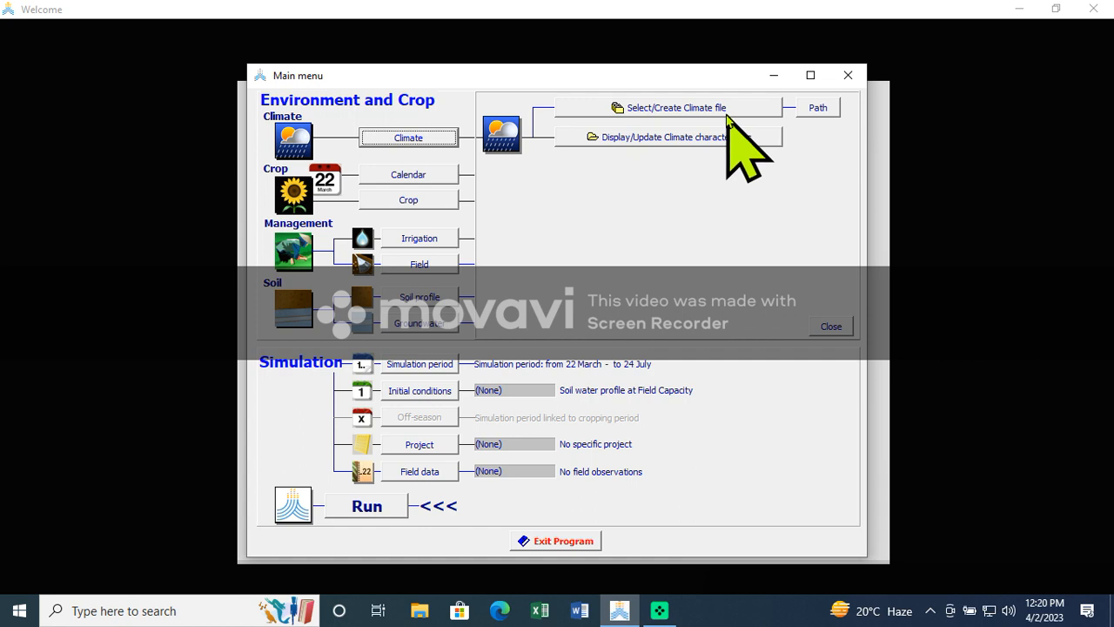
{"action": "left_click", "coordinate": [684, 140]}
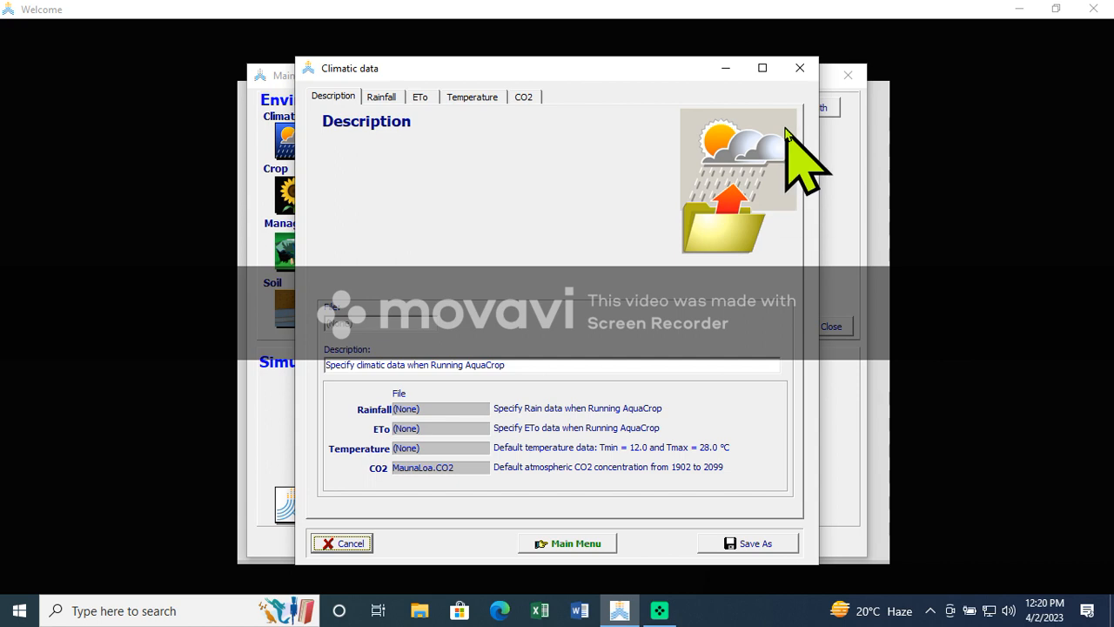
{"action": "left_click", "coordinate": [801, 70]}
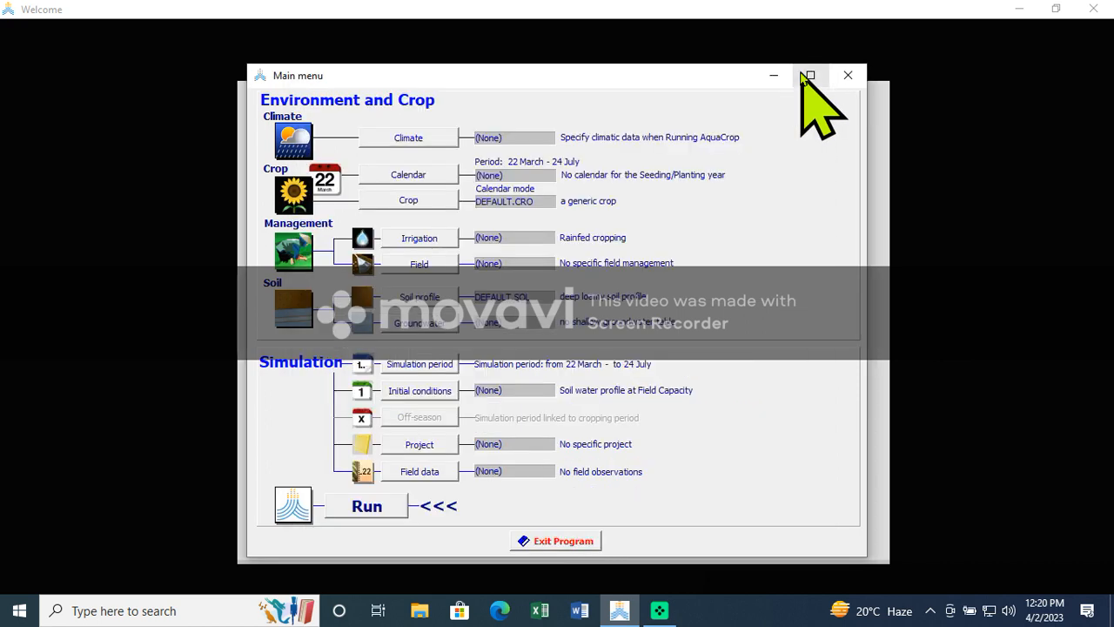
Select Foggia.CLI from the climate file database as the climate file and return to the main menu
{"action": "left_click", "coordinate": [440, 136]}
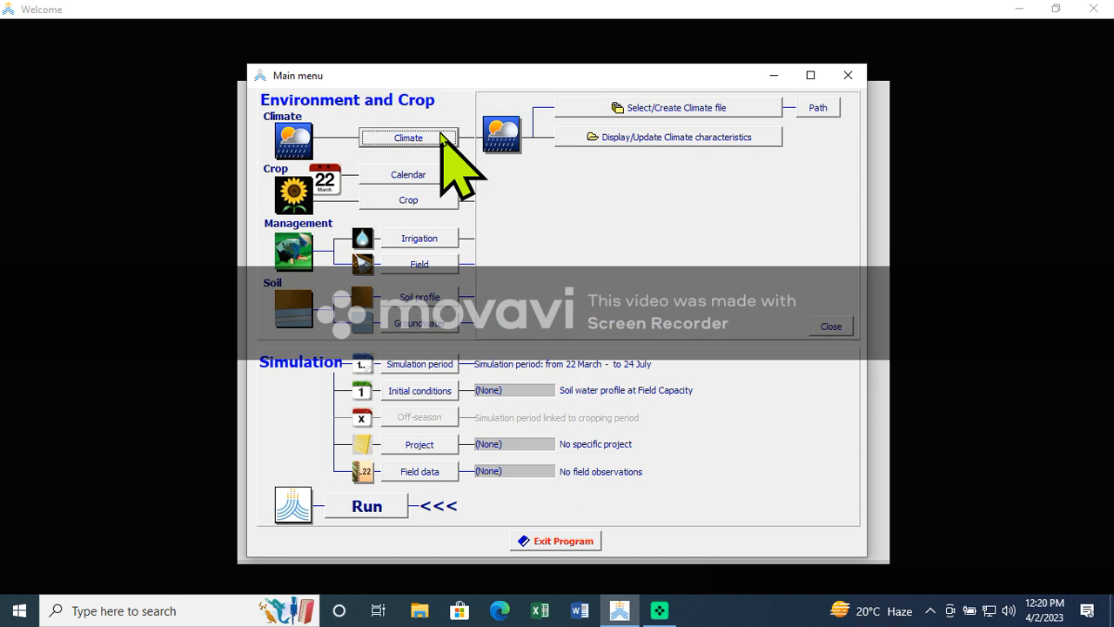
{"action": "left_click", "coordinate": [682, 109]}
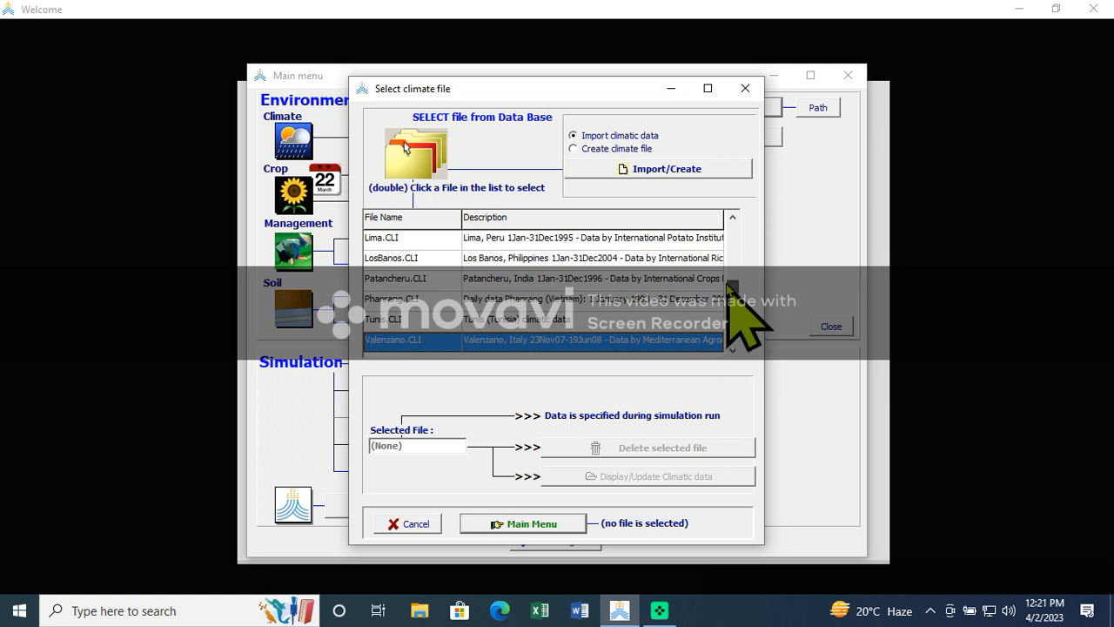
{"action": "left_click_drag", "start_coordinate": [729, 266], "coordinate": [726, 211]}
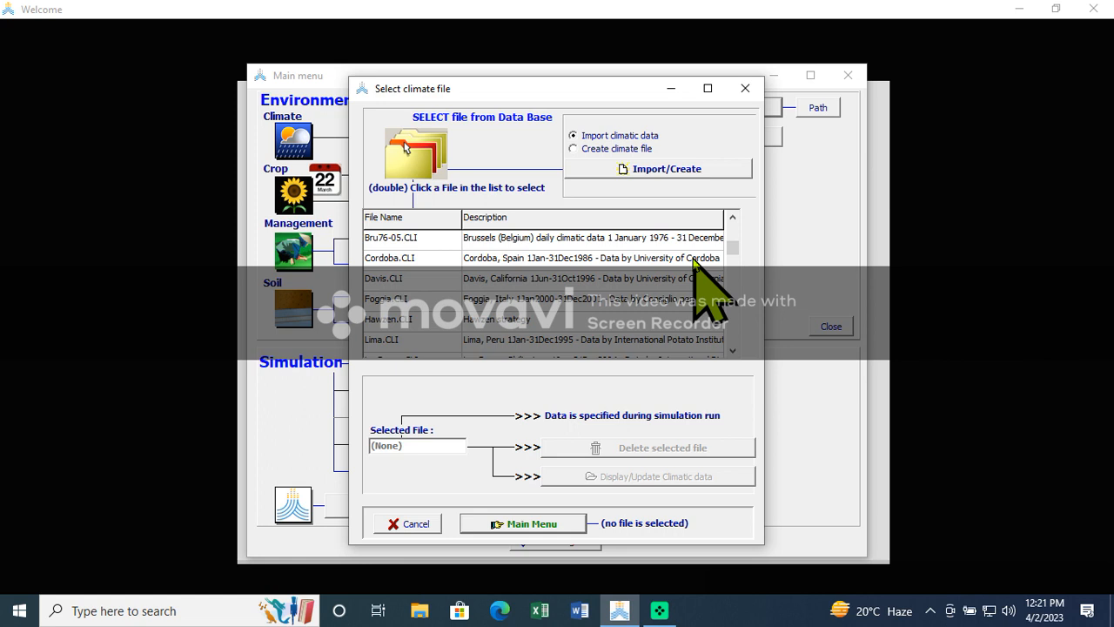
{"action": "left_click", "coordinate": [620, 259]}
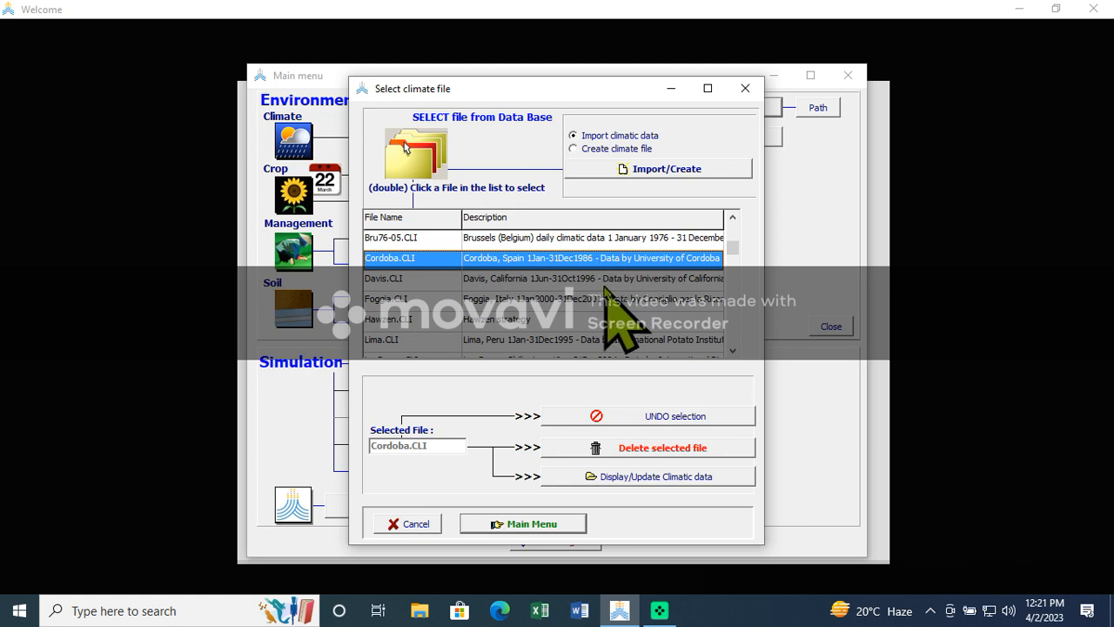
{"action": "left_click", "coordinate": [590, 302]}
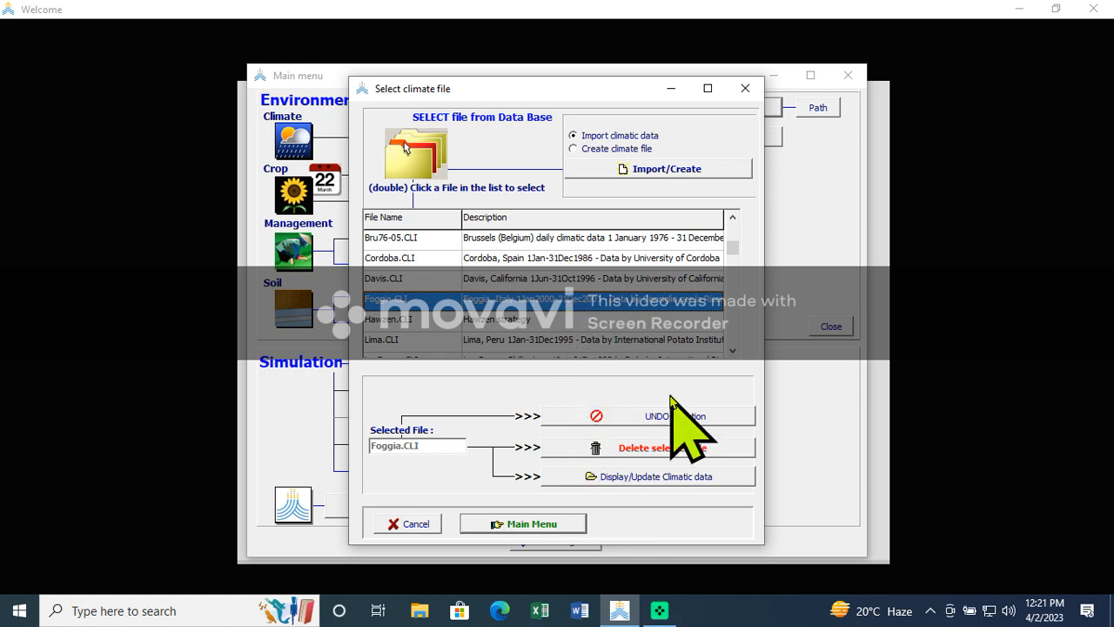
{"action": "left_click", "coordinate": [531, 523]}
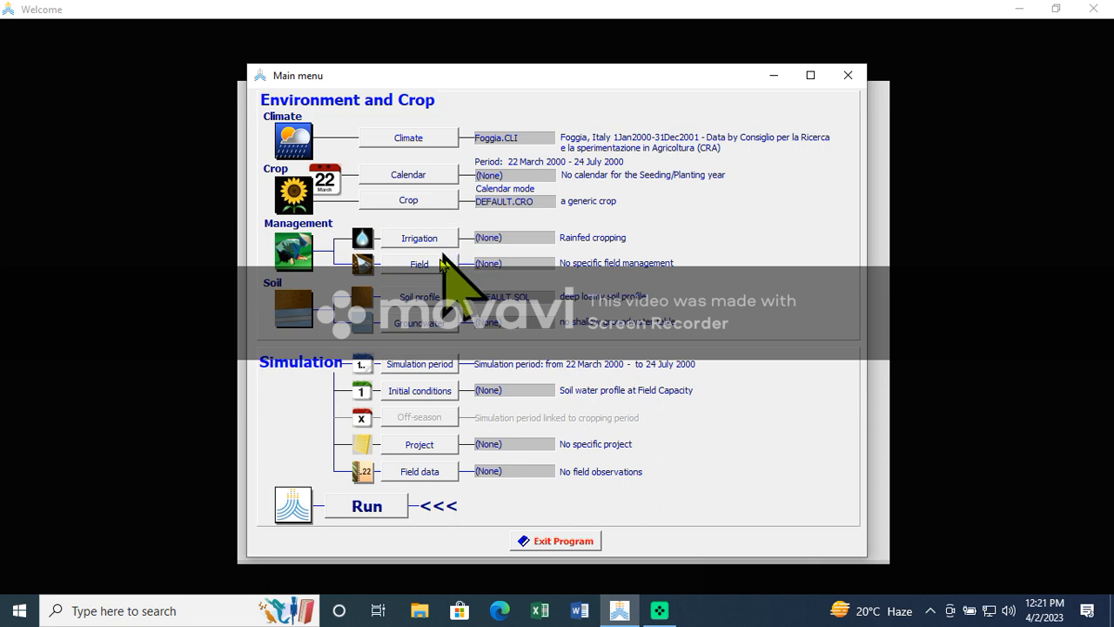
View the list of available soil profile files and close it without selecting one
{"action": "left_click", "coordinate": [427, 301]}
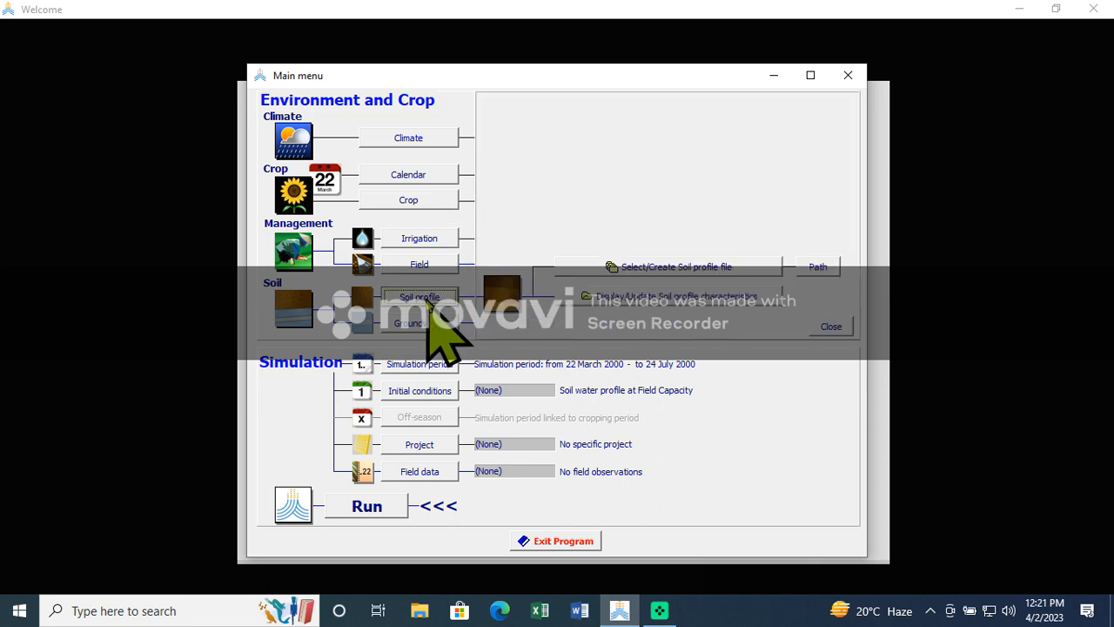
{"action": "left_click", "coordinate": [707, 268]}
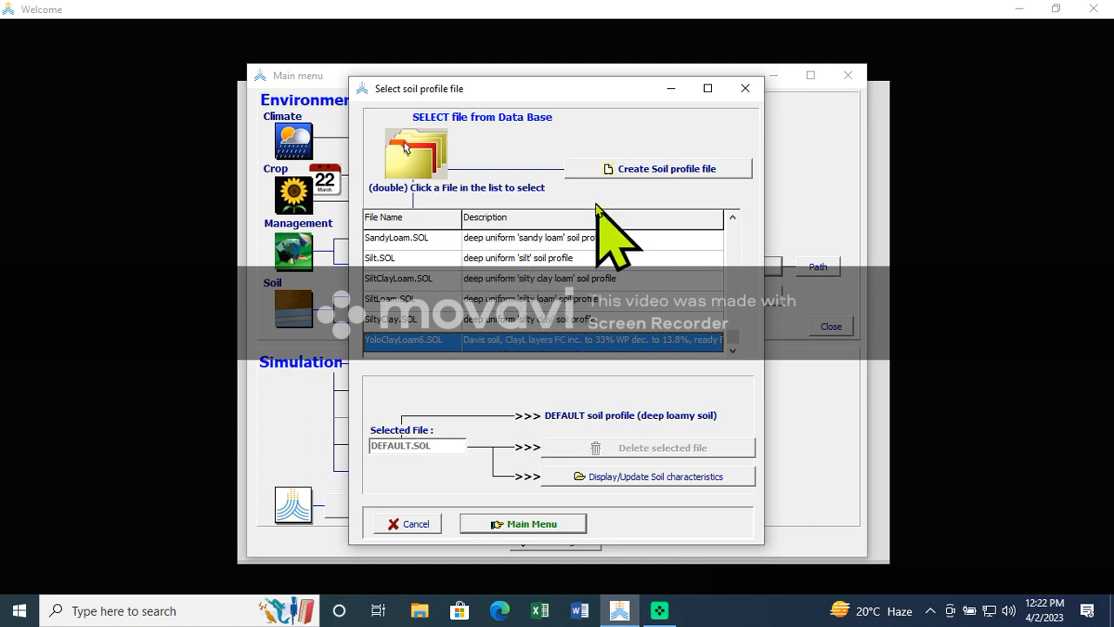
{"action": "left_click", "coordinate": [745, 87]}
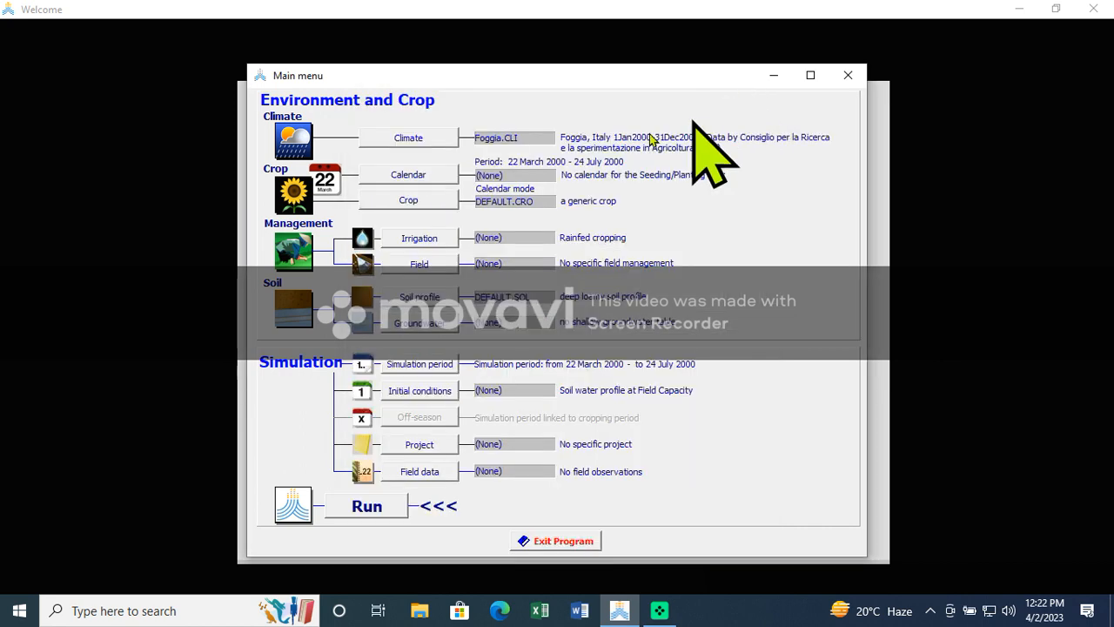
Display the characteristics of the default soil profile and examine its soil horizons
{"action": "left_click", "coordinate": [427, 300]}
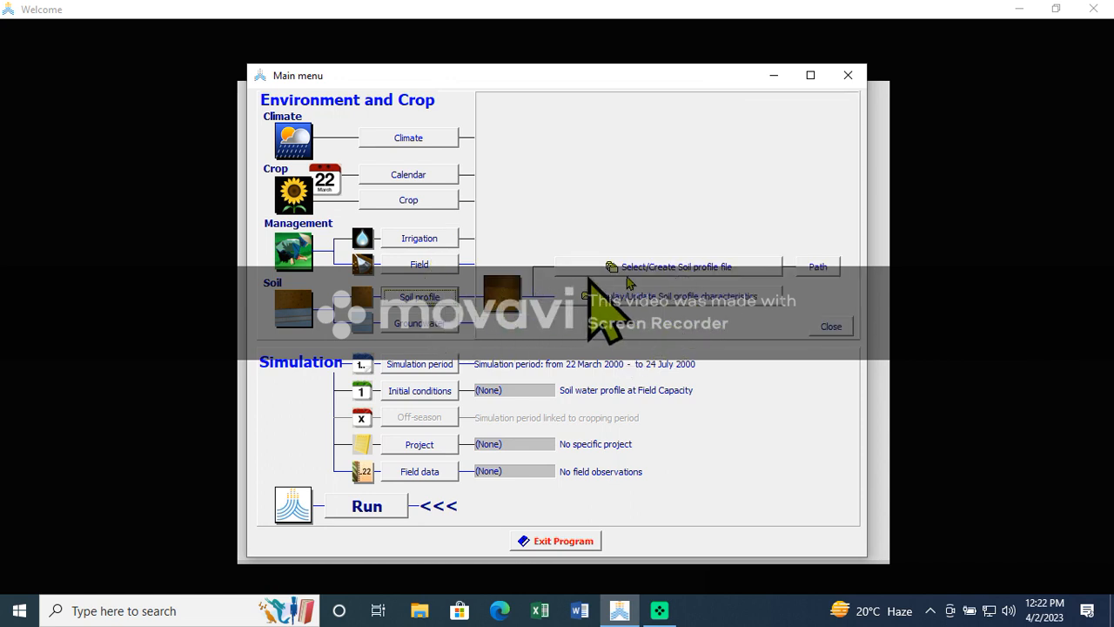
{"action": "left_click", "coordinate": [431, 296]}
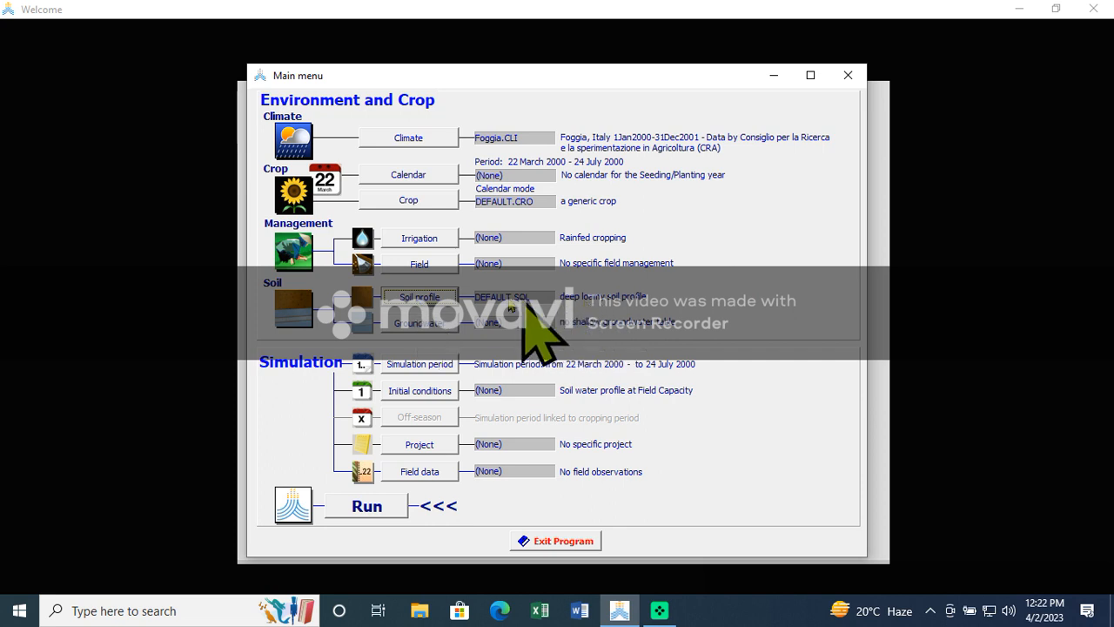
{"action": "left_click", "coordinate": [445, 300]}
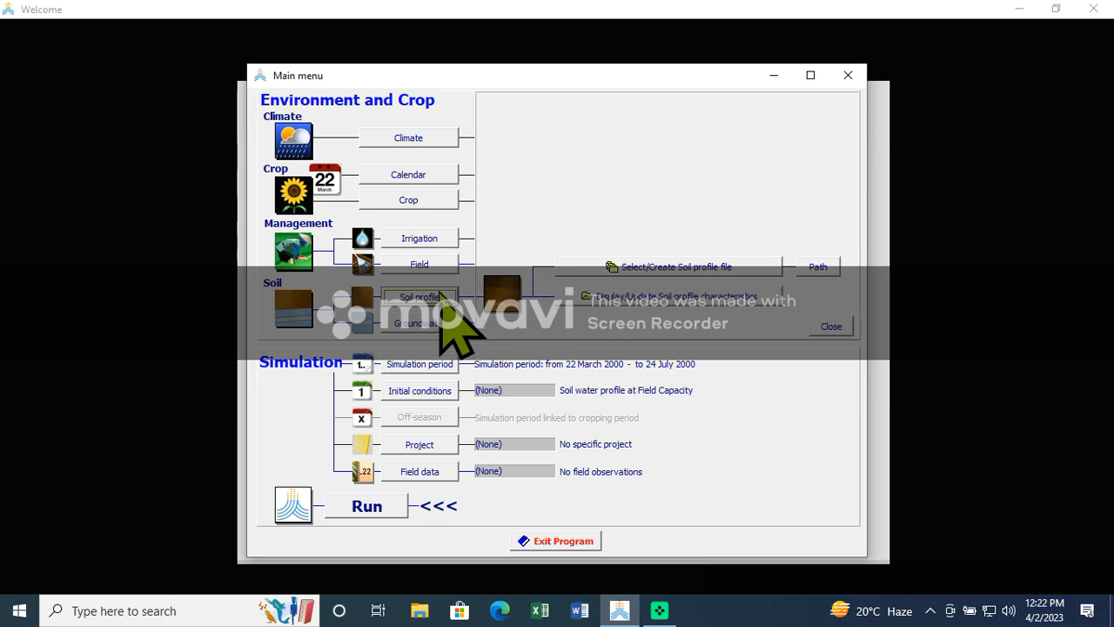
{"action": "left_click", "coordinate": [707, 327]}
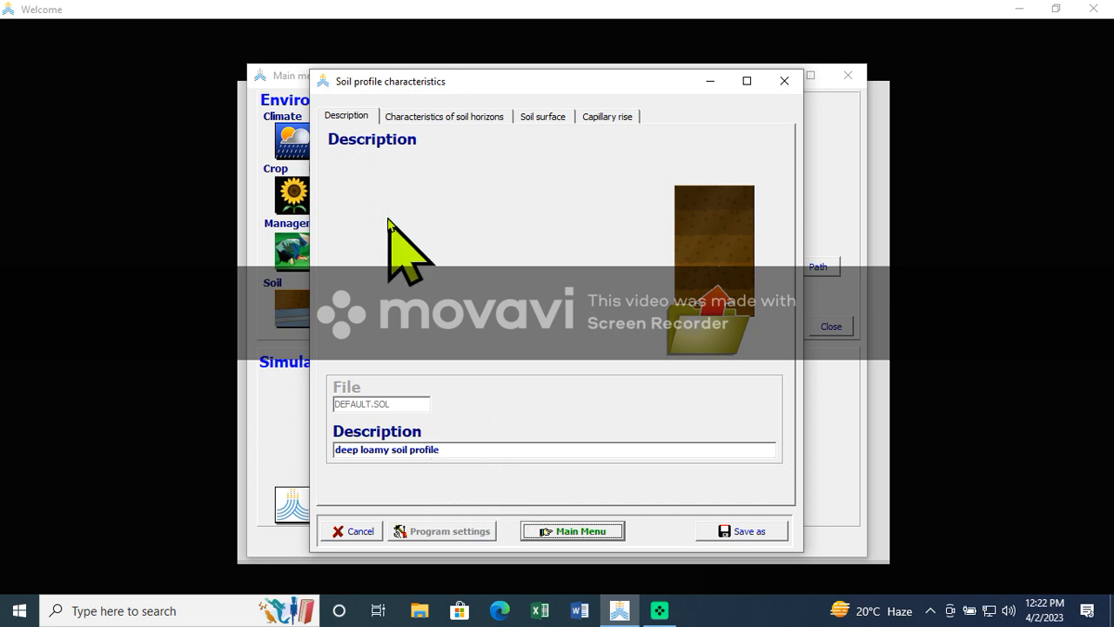
{"action": "left_click", "coordinate": [429, 120]}
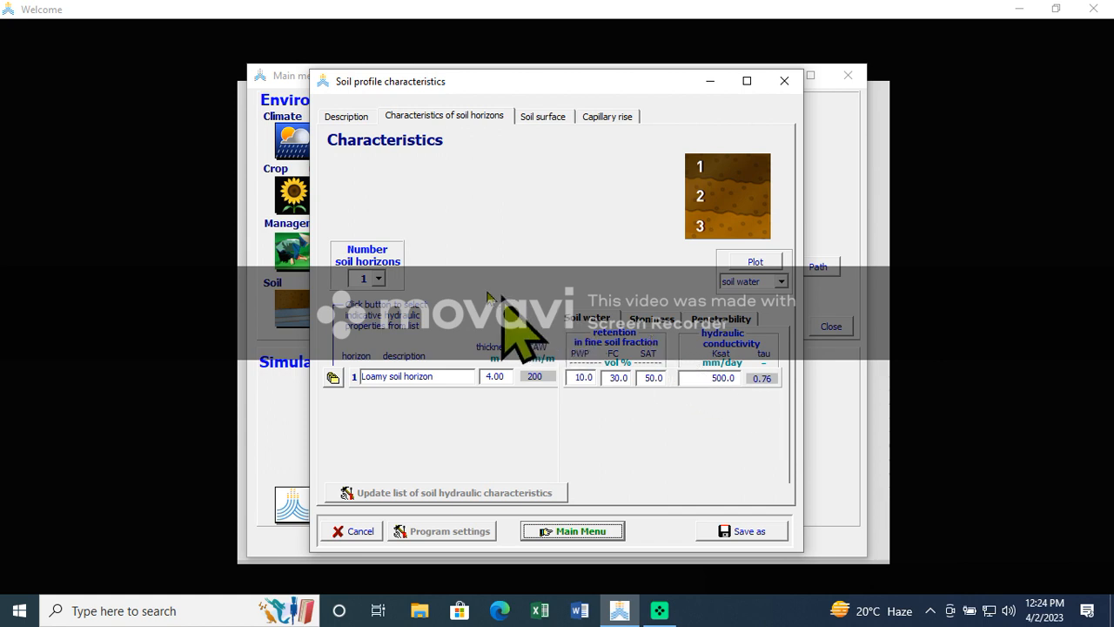
Try setting the number of soil horizons to 2 and restore it to 1
{"action": "left_click", "coordinate": [378, 278]}
{"action": "left_click", "coordinate": [367, 304]}
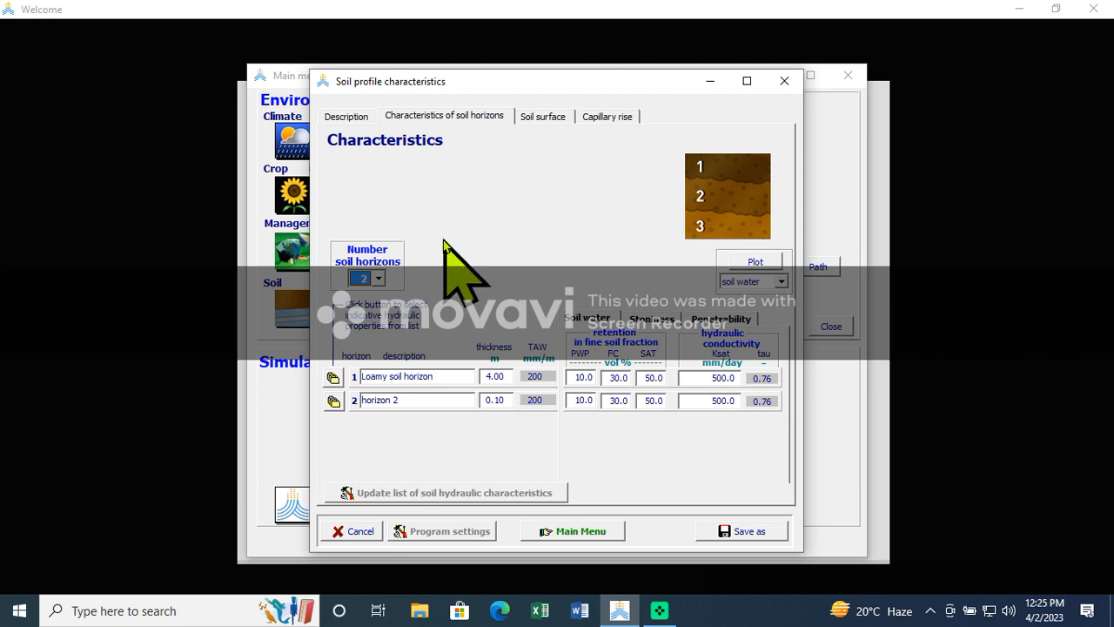
{"action": "left_click", "coordinate": [378, 279]}
{"action": "left_click", "coordinate": [369, 296]}
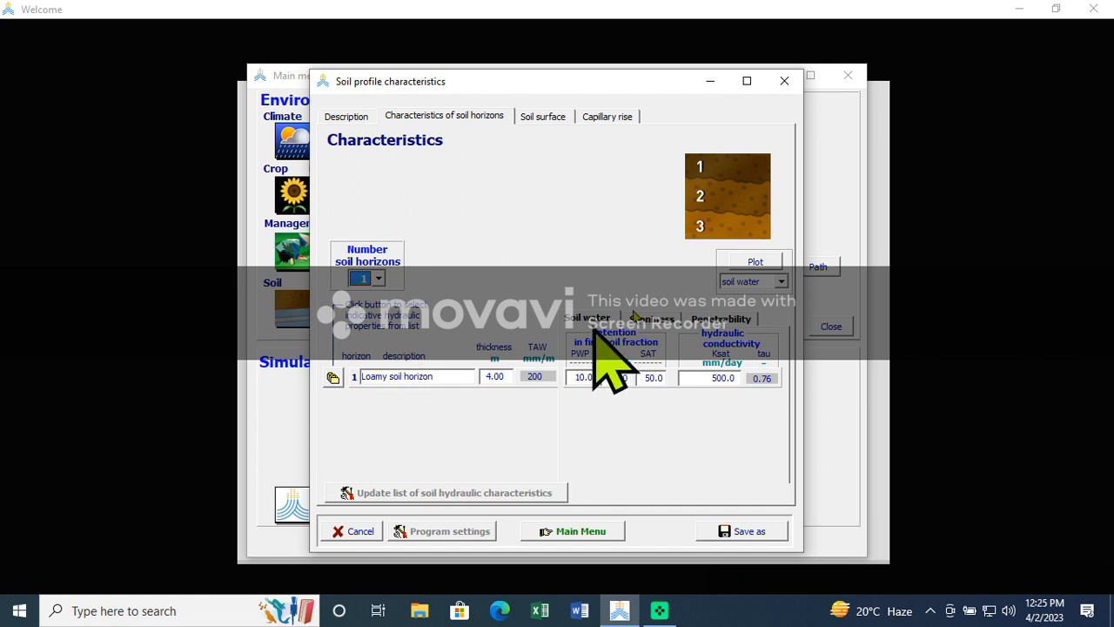
Plot the soil water characteristics of the loamy horizon and examine the soil surface and capillary rise settings
{"action": "left_click", "coordinate": [755, 262]}
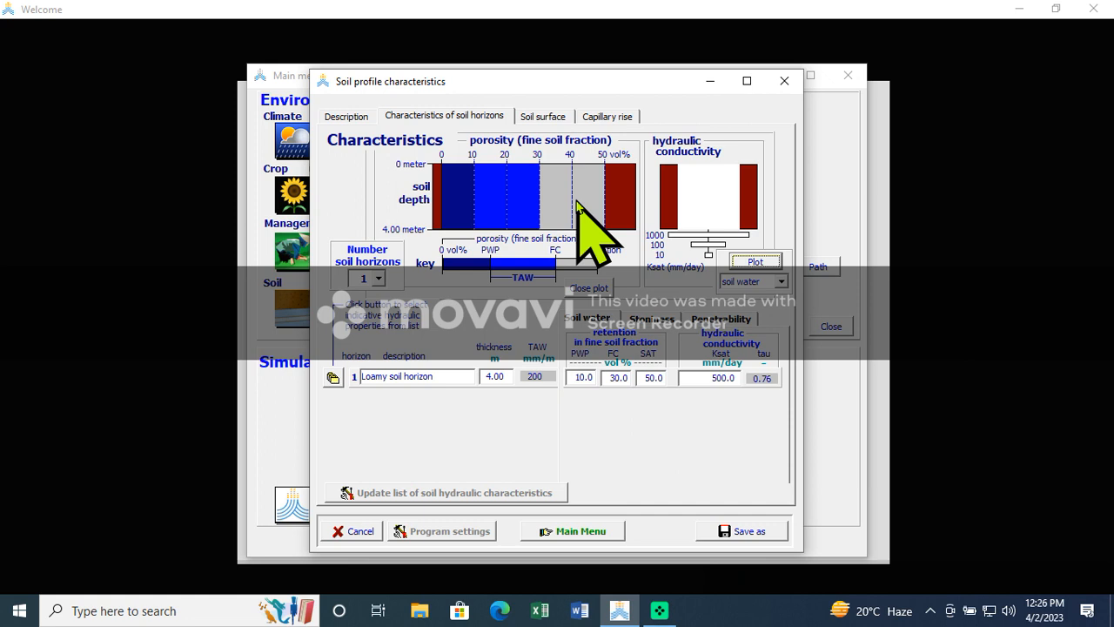
{"action": "left_click", "coordinate": [546, 118]}
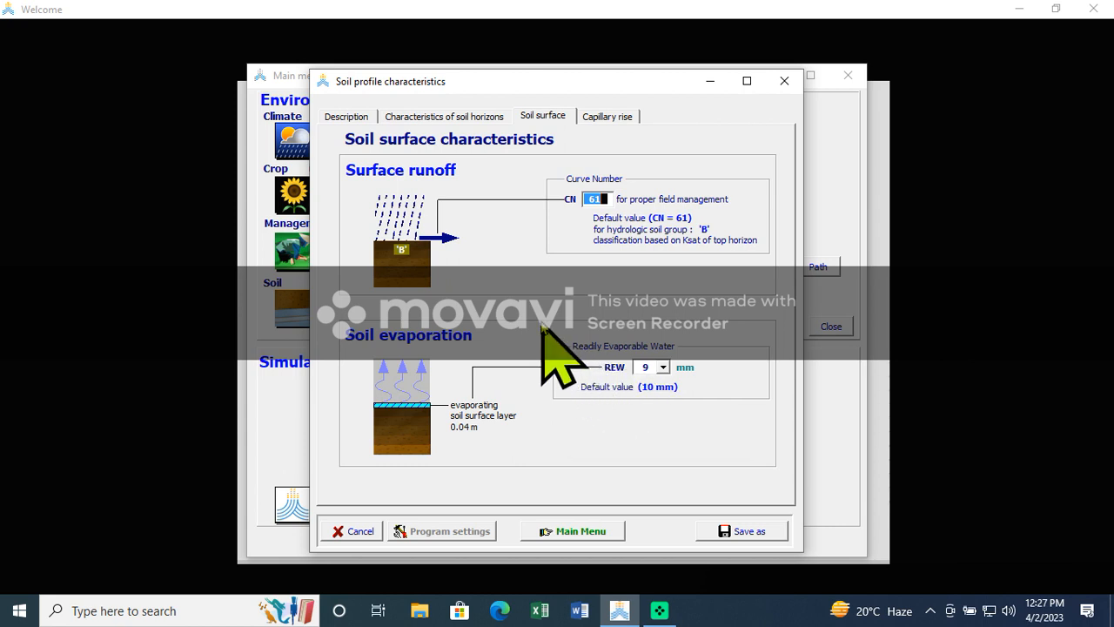
{"action": "left_click", "coordinate": [607, 117]}
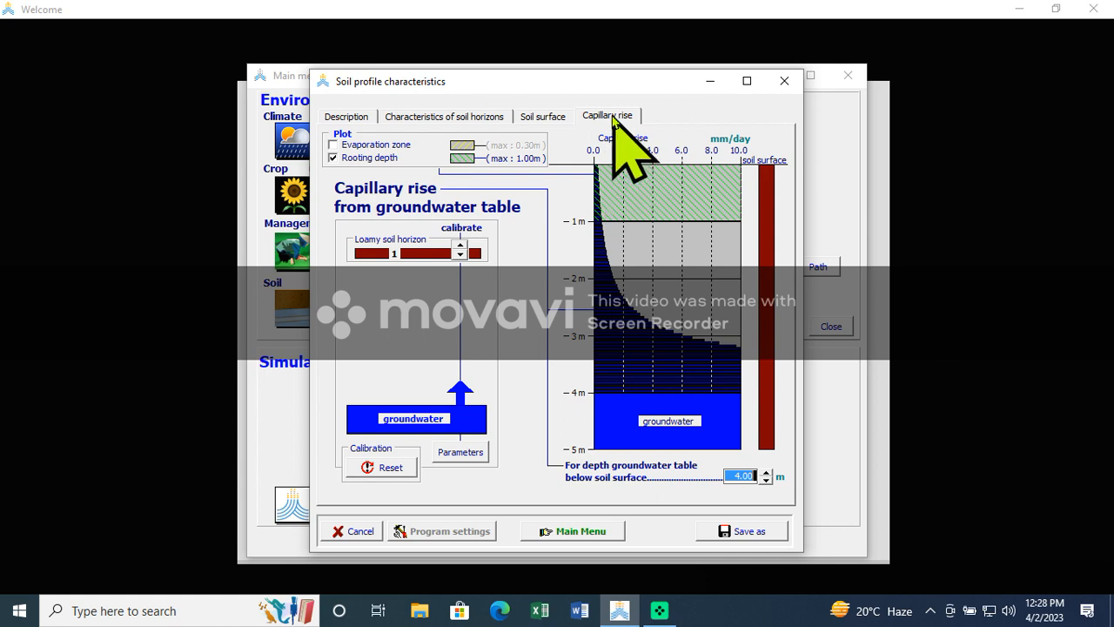
{"action": "left_click", "coordinate": [612, 116]}
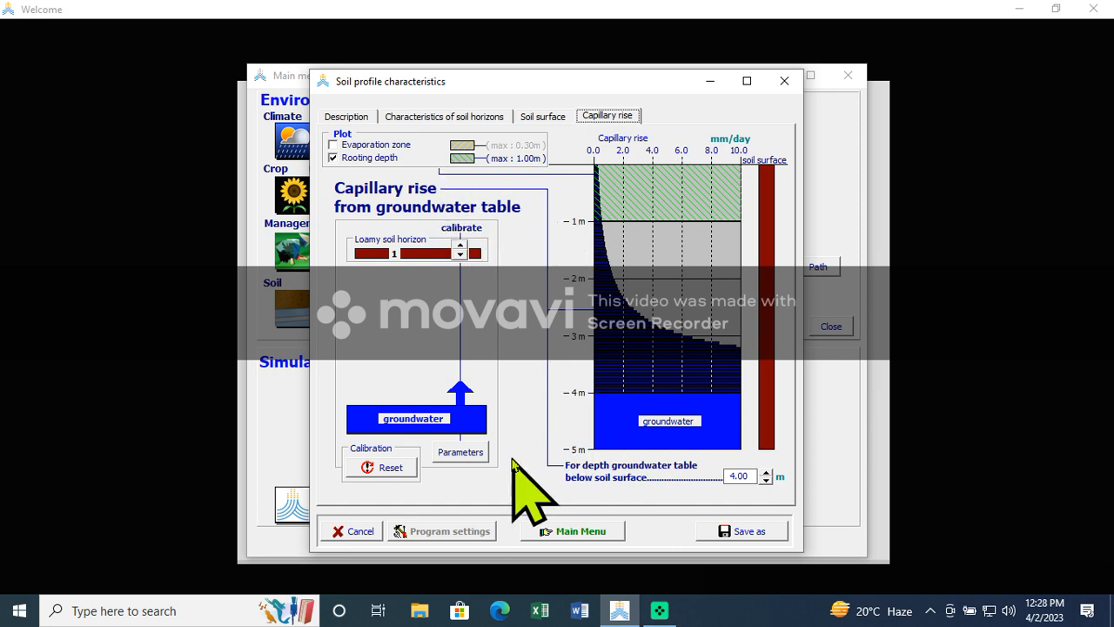
Save the soil profile as a new SOL file named with the author's surname followed by p1
{"action": "left_click", "coordinate": [754, 531]}
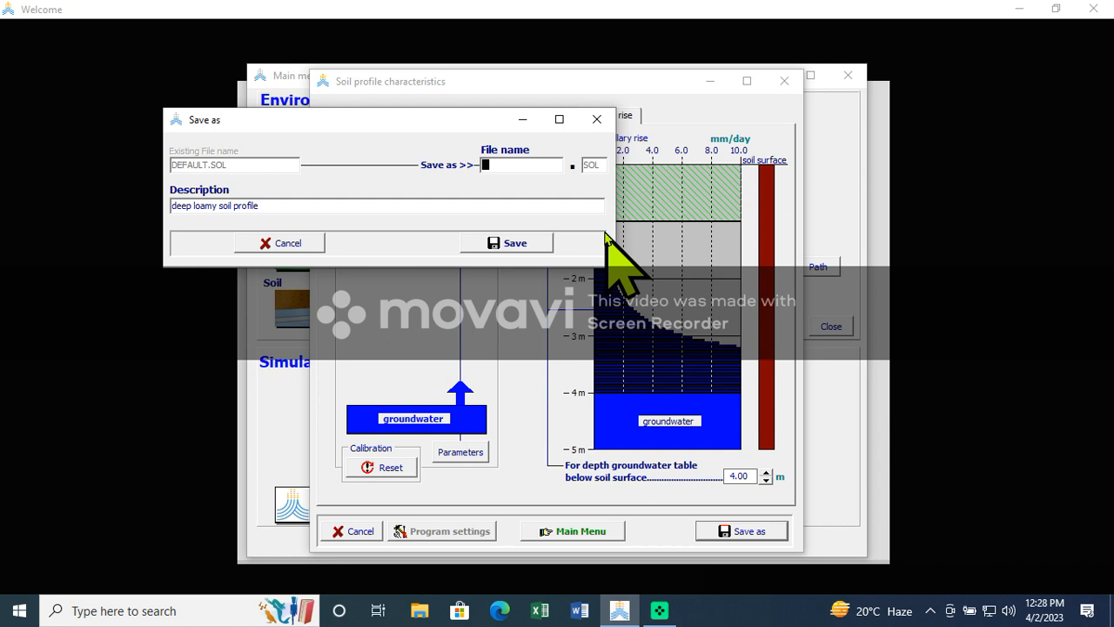
{"action": "type", "text": "Kebep1"}
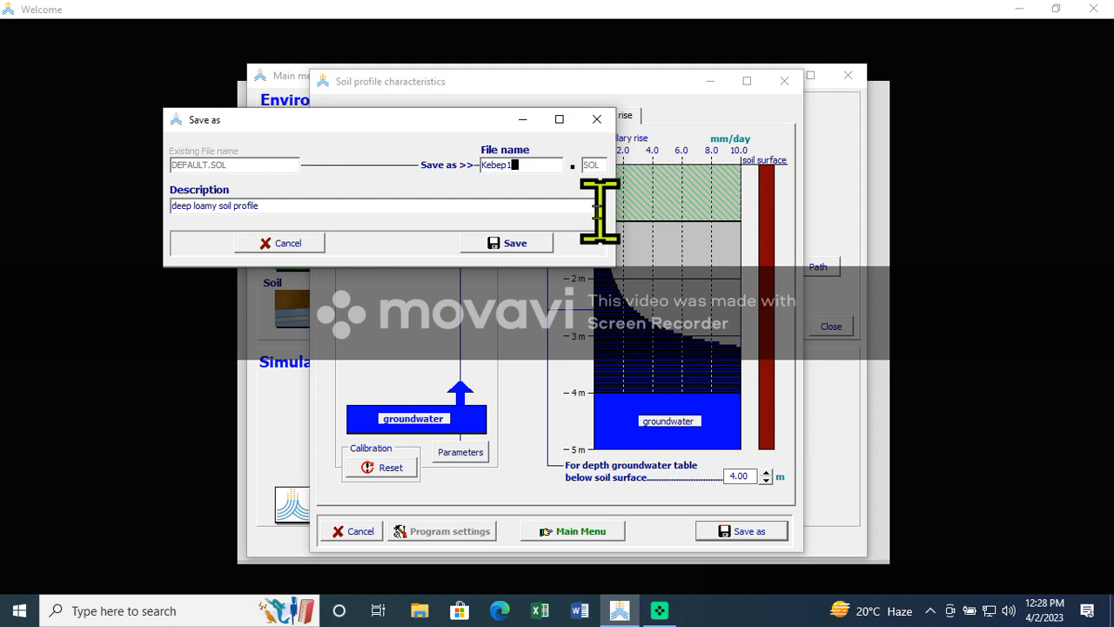
{"action": "left_click", "coordinate": [538, 243]}
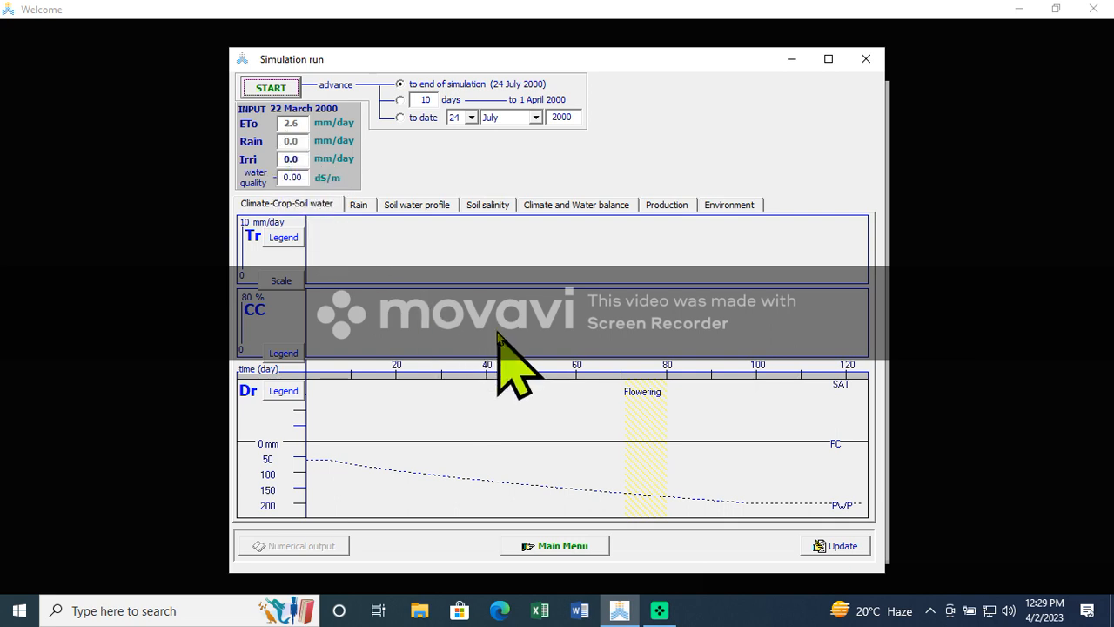
Run the simulation through to the end of the simulation period, 24 July 2000
{"action": "left_click", "coordinate": [272, 88]}
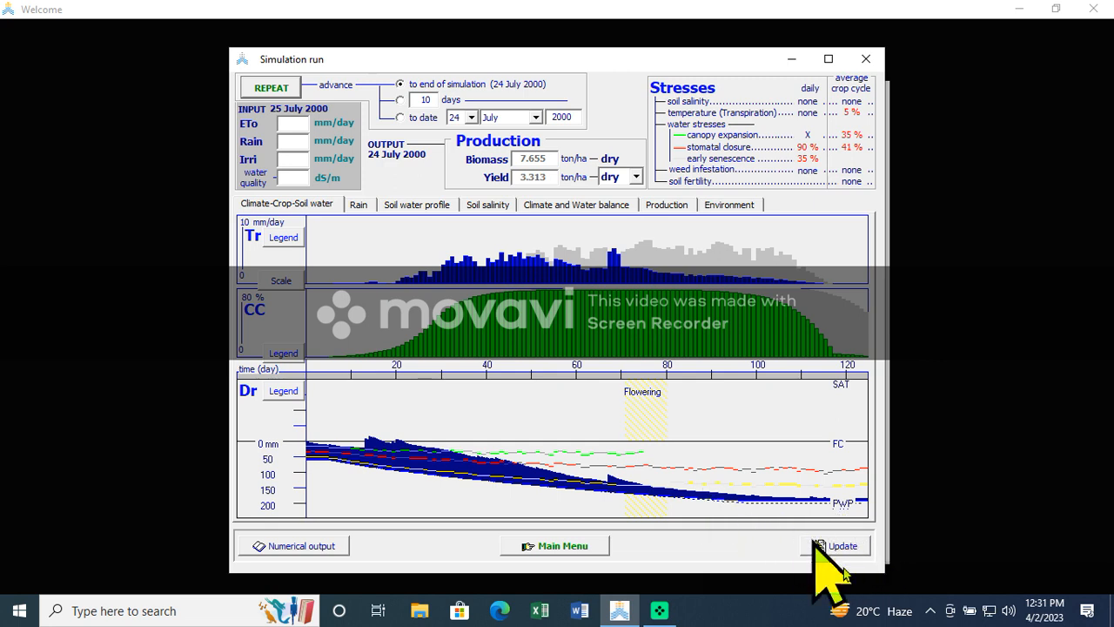
{"action": "left_click", "coordinate": [1049, 574]}
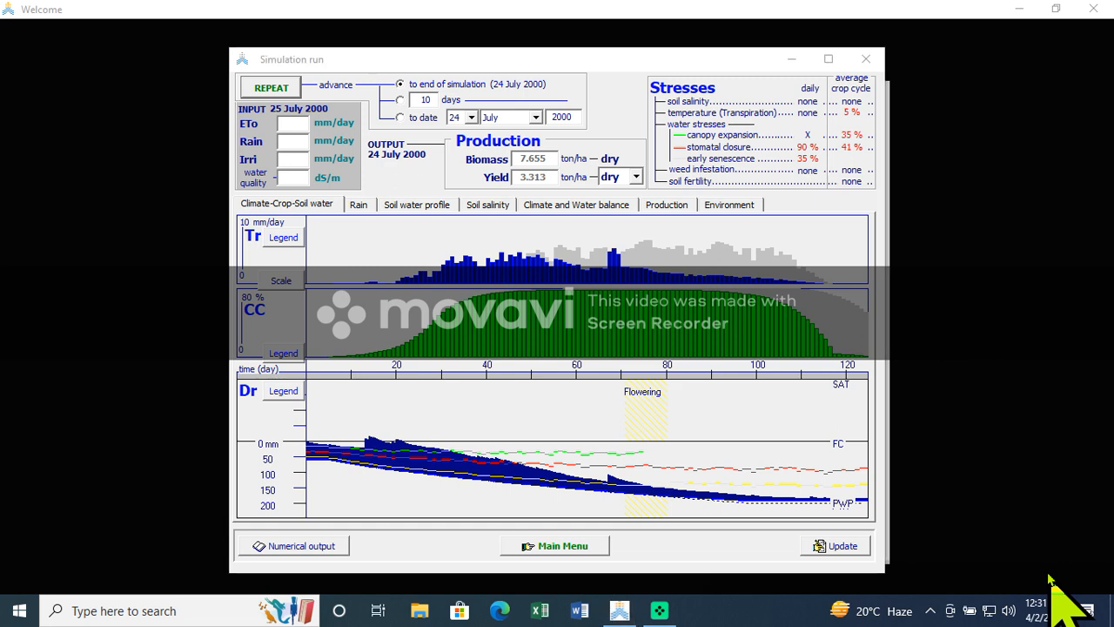